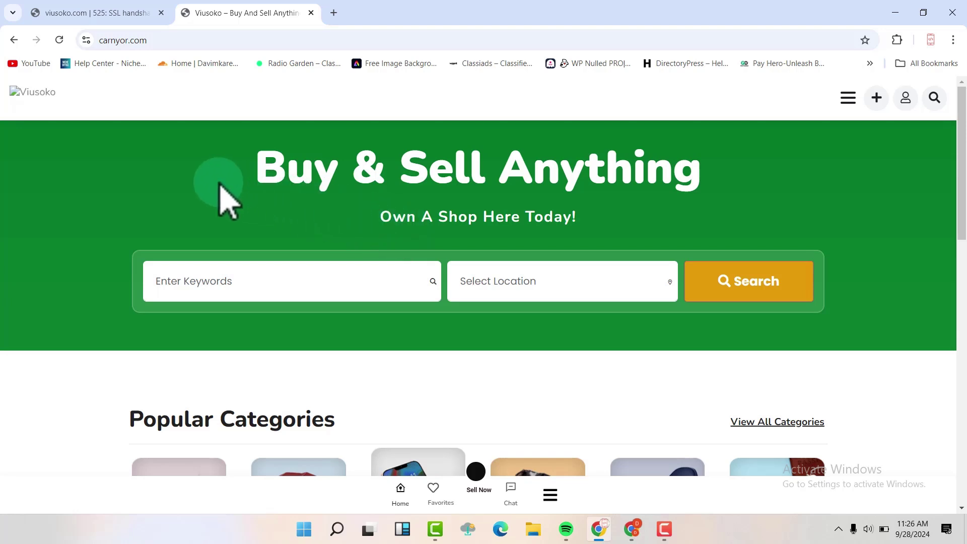
Reload viusoko.com and carnyor.com, ending on viusoko.com's Cloudflare 525 SSL handshake error.
{"action": "left_click", "coordinate": [121, 13]}
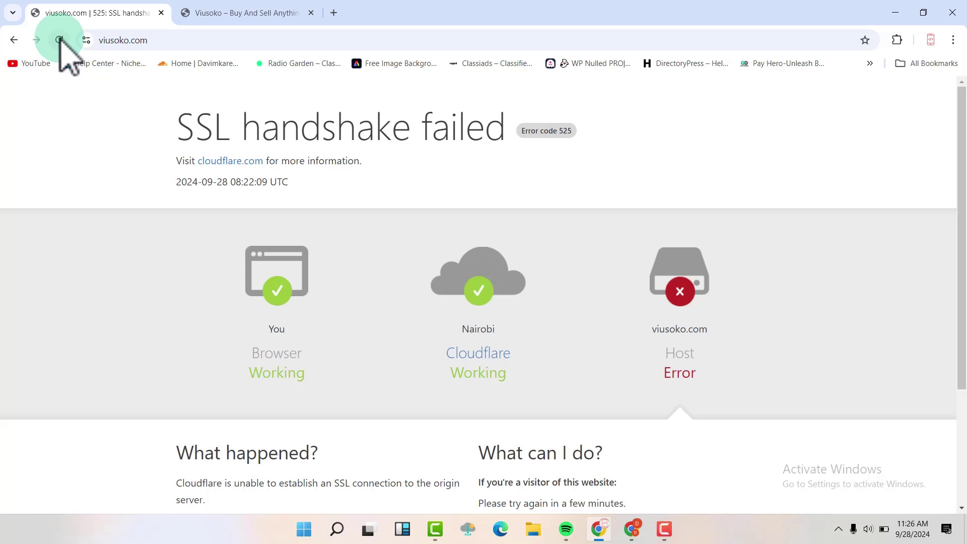
{"action": "left_click", "coordinate": [59, 40]}
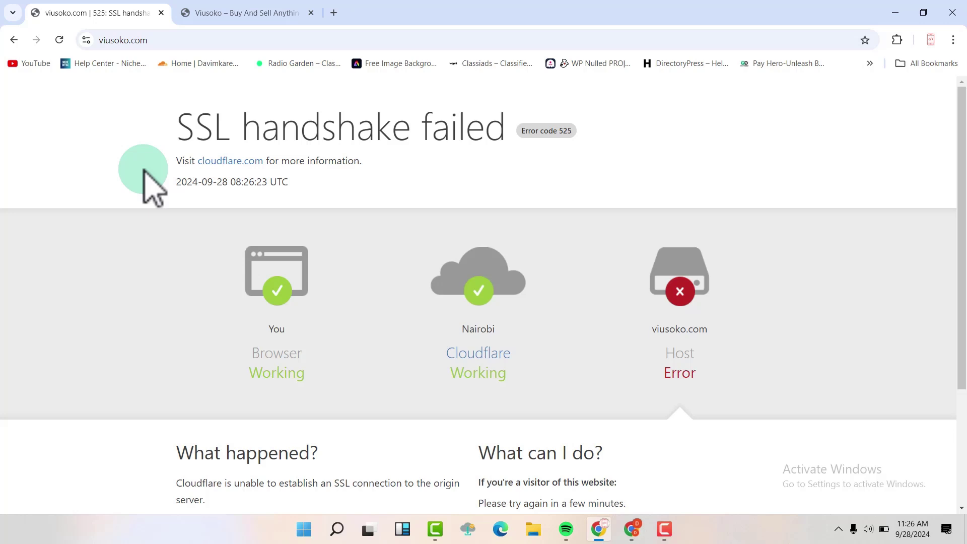
{"action": "left_click", "coordinate": [242, 13]}
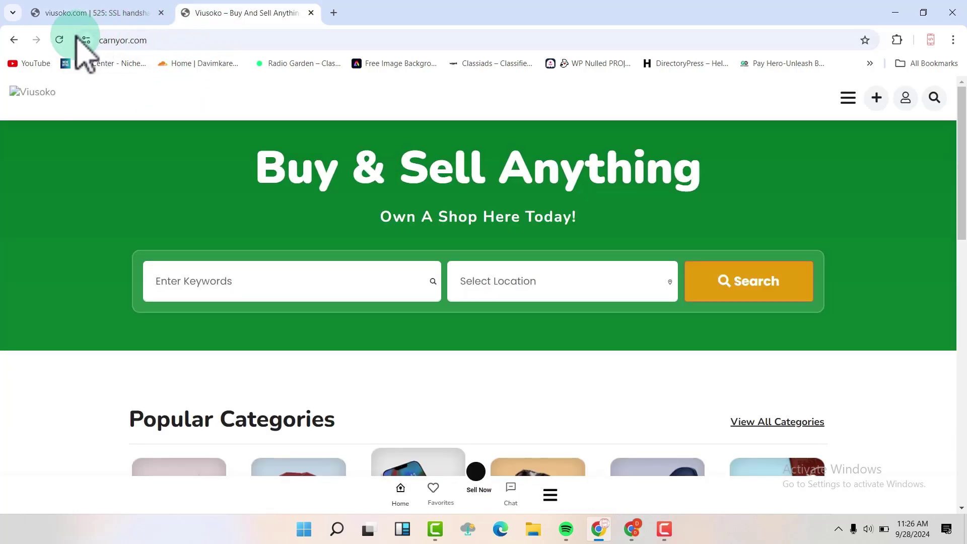
{"action": "left_click", "coordinate": [59, 40]}
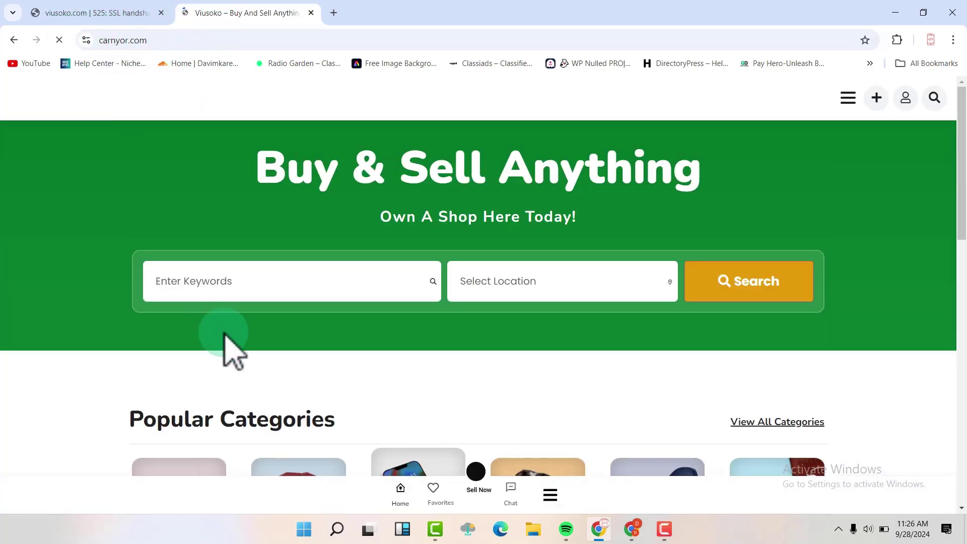
{"action": "scroll", "coordinate": [233, 348], "scroll_direction": "down", "scroll_amount": 5}
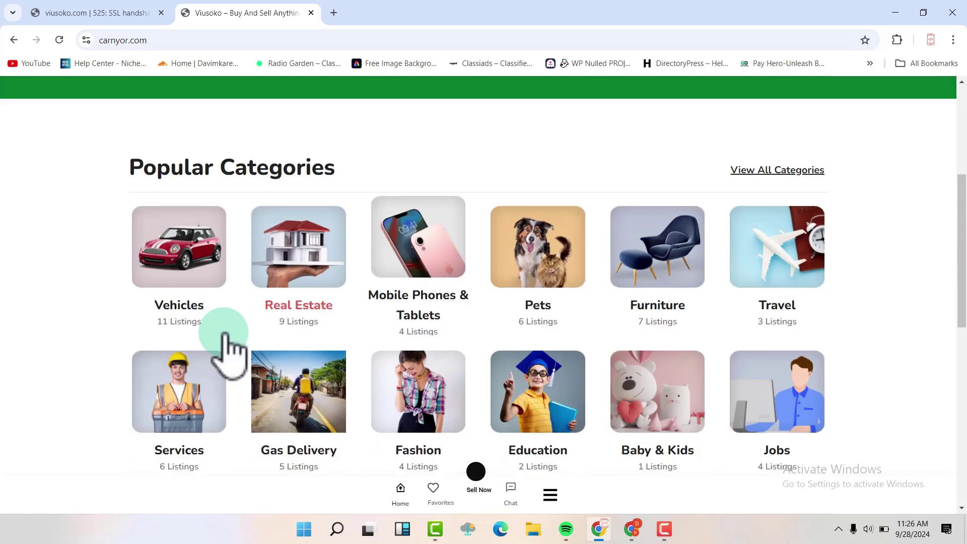
{"action": "scroll", "coordinate": [233, 348], "scroll_direction": "up", "scroll_amount": 5}
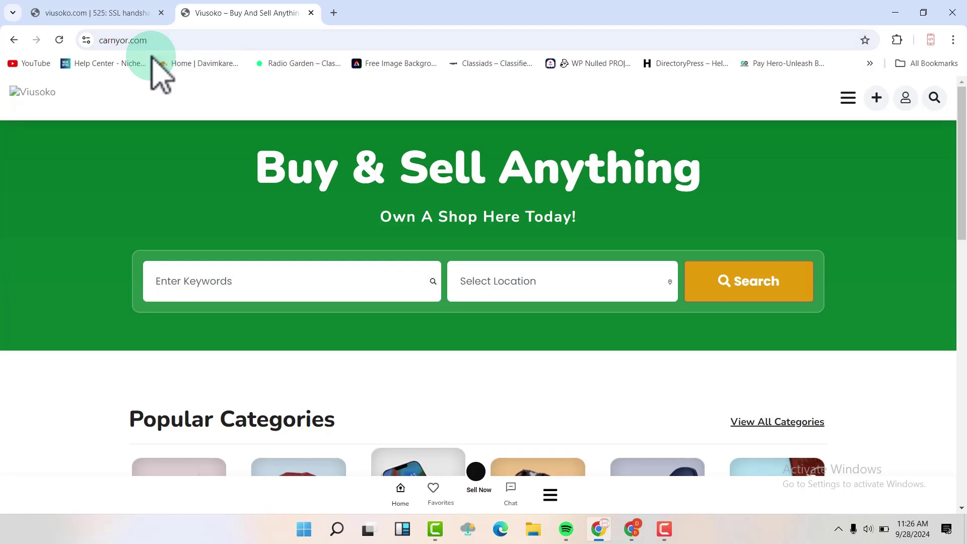
{"action": "left_click", "coordinate": [83, 13]}
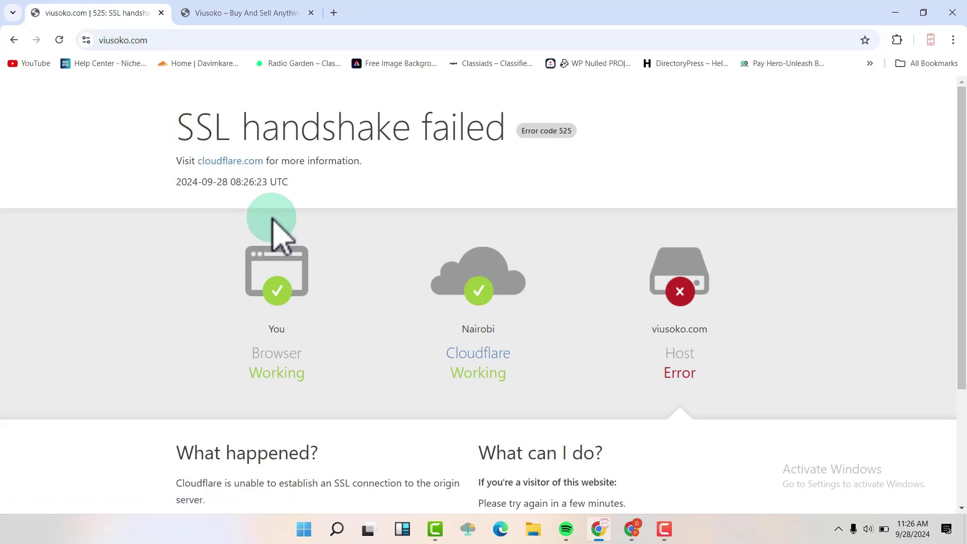
From hPanel's Websites list, bring up the Add website options.
{"action": "left_click", "coordinate": [633, 530]}
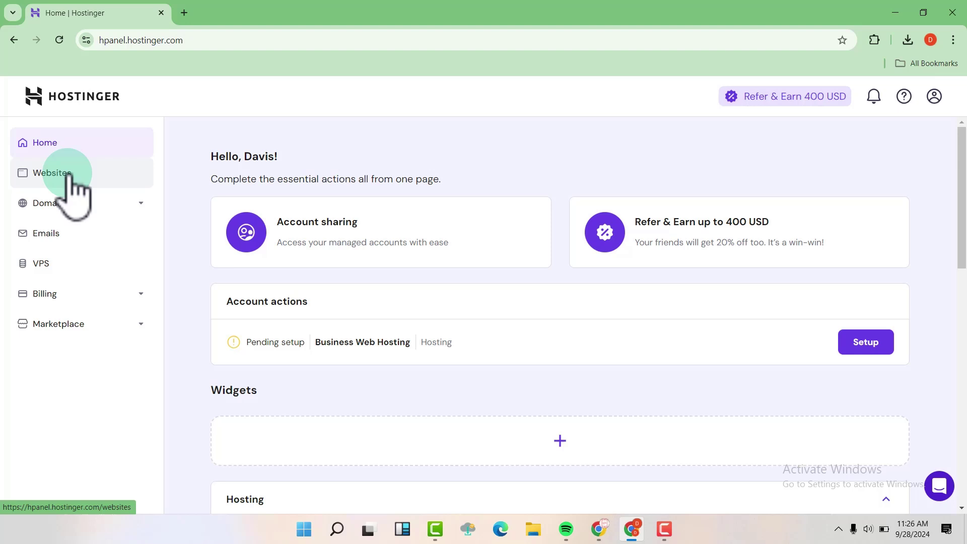
{"action": "left_click", "coordinate": [53, 172]}
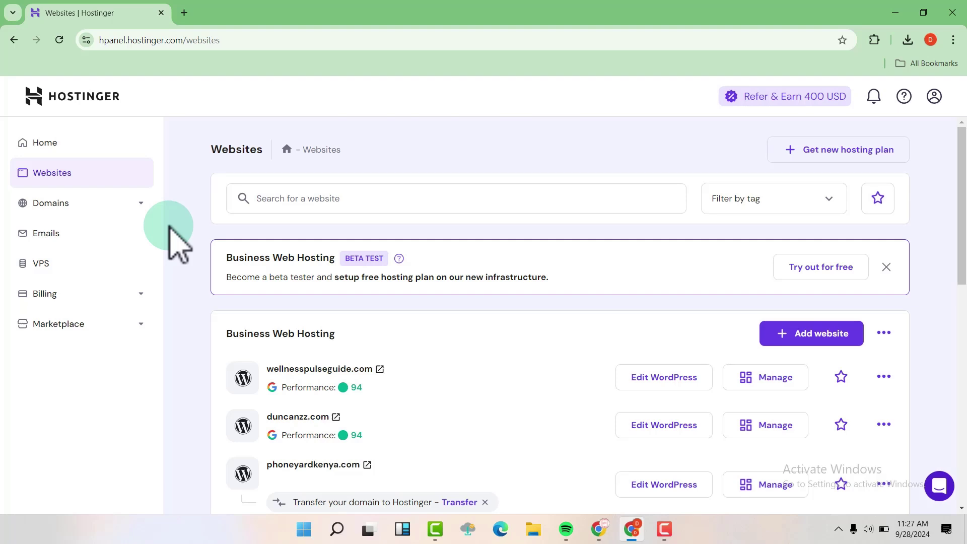
{"action": "scroll", "coordinate": [179, 242], "scroll_direction": "down", "scroll_amount": 1}
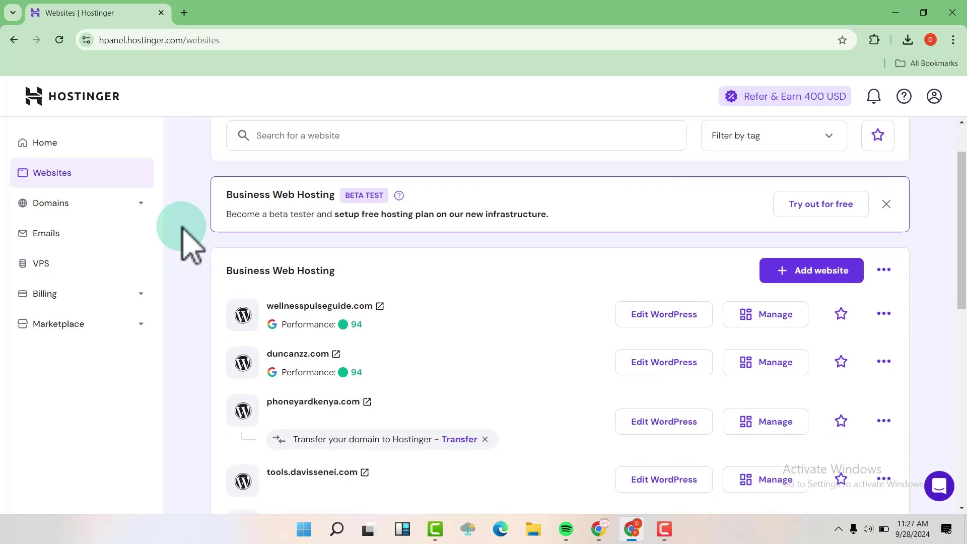
{"action": "left_click", "coordinate": [819, 272]}
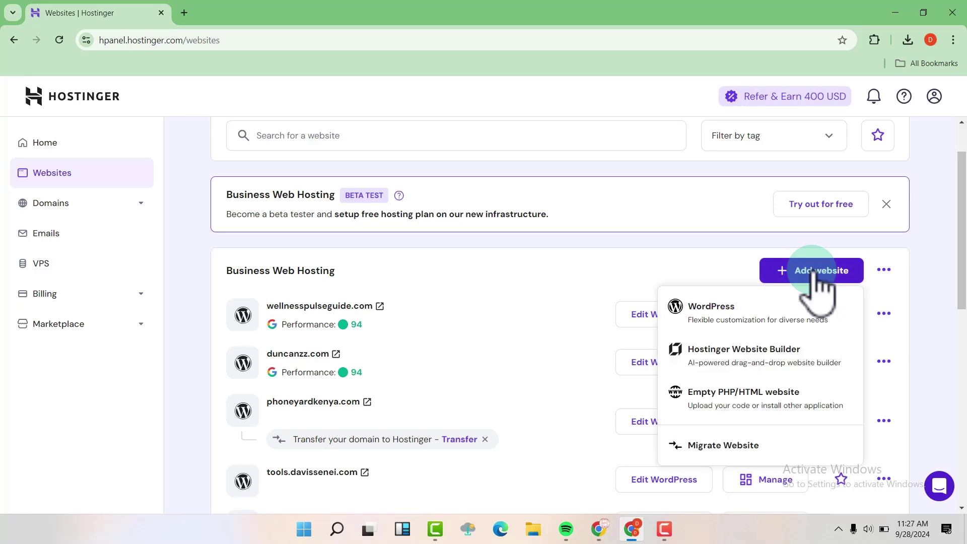
Choose Migrate Website with viusoko.com as the destination domain.
{"action": "left_click", "coordinate": [723, 447]}
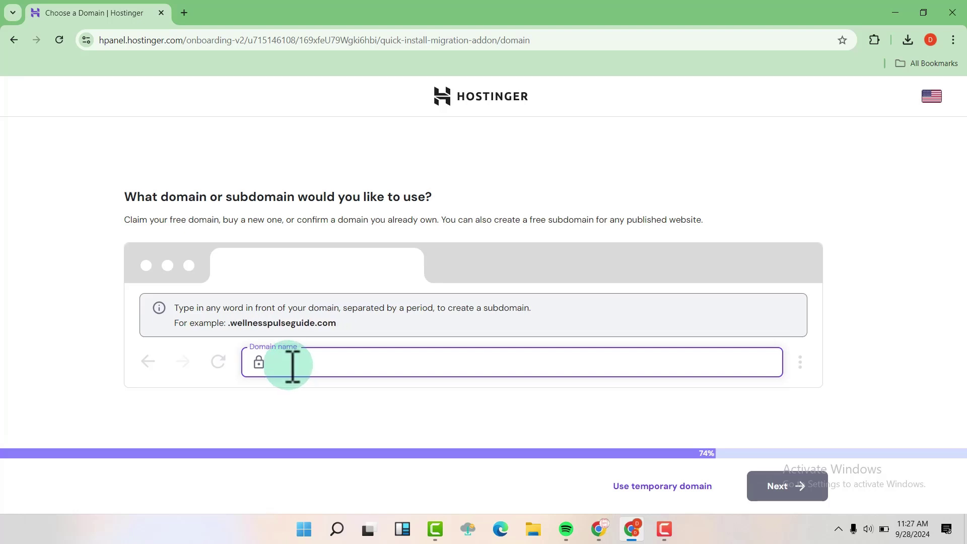
{"action": "type", "text": "viusoko.com"}
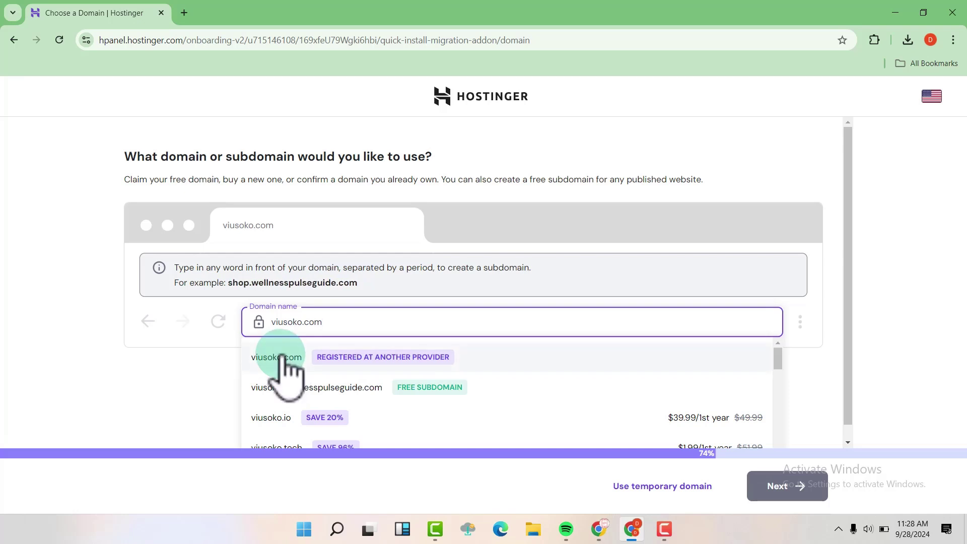
{"action": "left_click", "coordinate": [277, 357]}
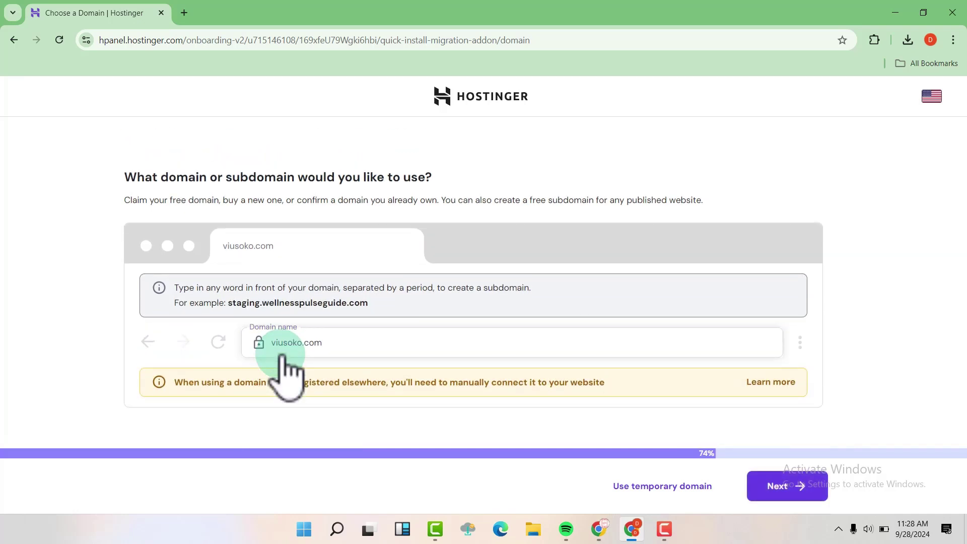
{"action": "left_click", "coordinate": [788, 485]}
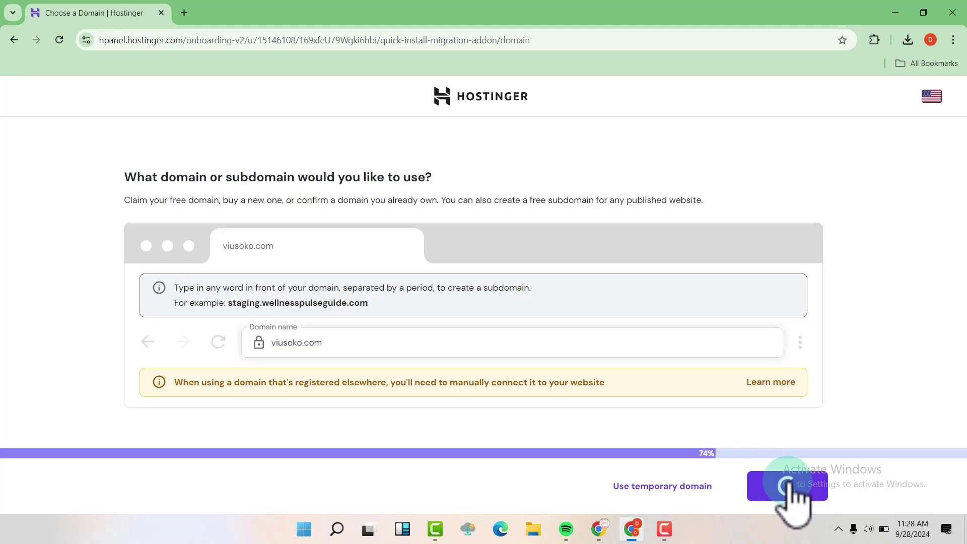
{"action": "left_click", "coordinate": [793, 487]}
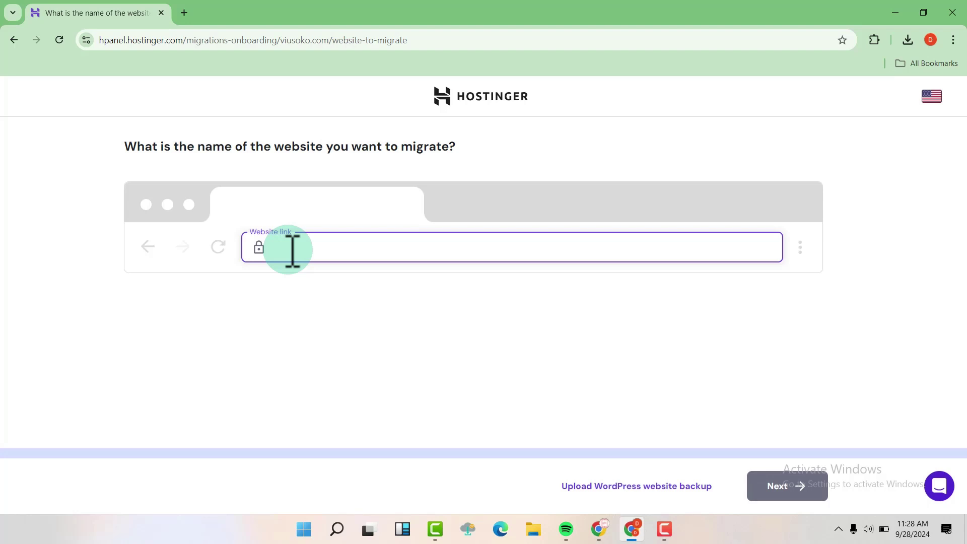
{"action": "type", "text": "car"}
{"action": "type", "text": "ny"}
{"action": "type", "text": "or."}
{"action": "type", "text": "cm"}
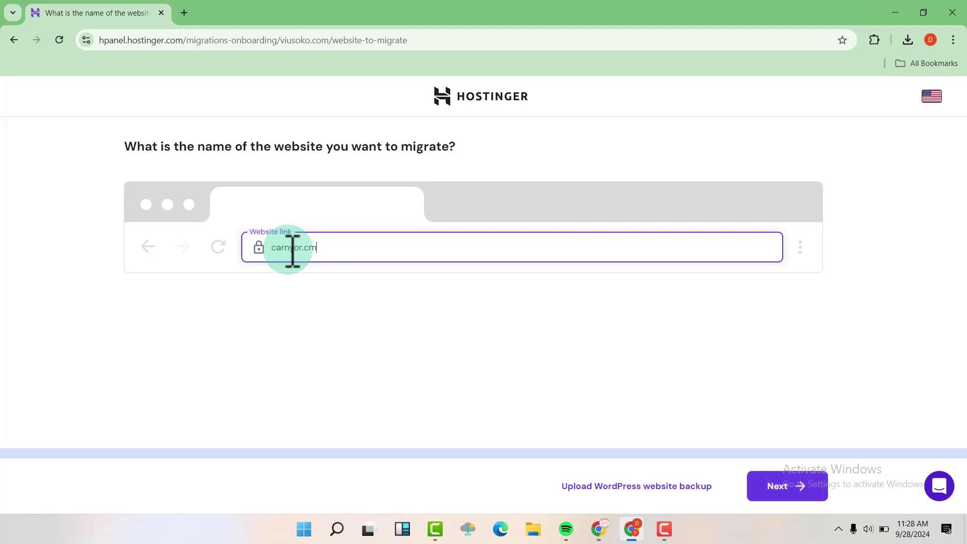
Enter carnyor.com as the website link to migrate and continue.
{"action": "key", "text": "BackSpace"}
{"action": "type", "text": "om"}
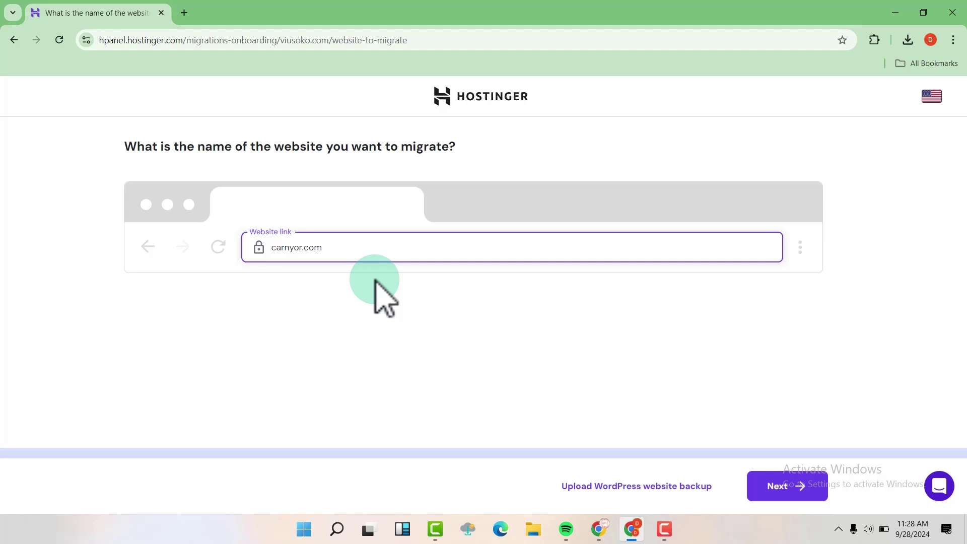
{"action": "left_click", "coordinate": [786, 486]}
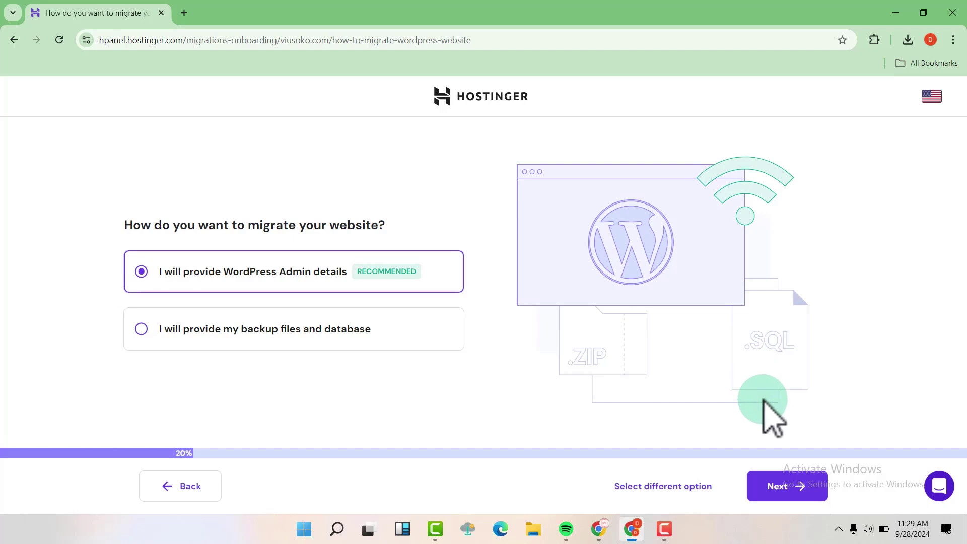
Migrate via WordPress admin details, accept DNS requirements, and autofill carnyor.com's saved login.
{"action": "left_click", "coordinate": [787, 486]}
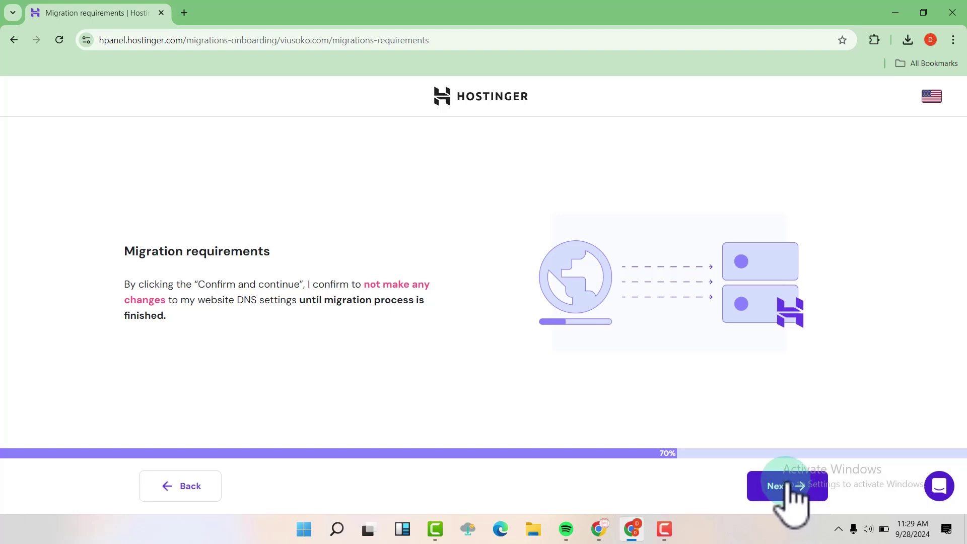
{"action": "left_click", "coordinate": [793, 491]}
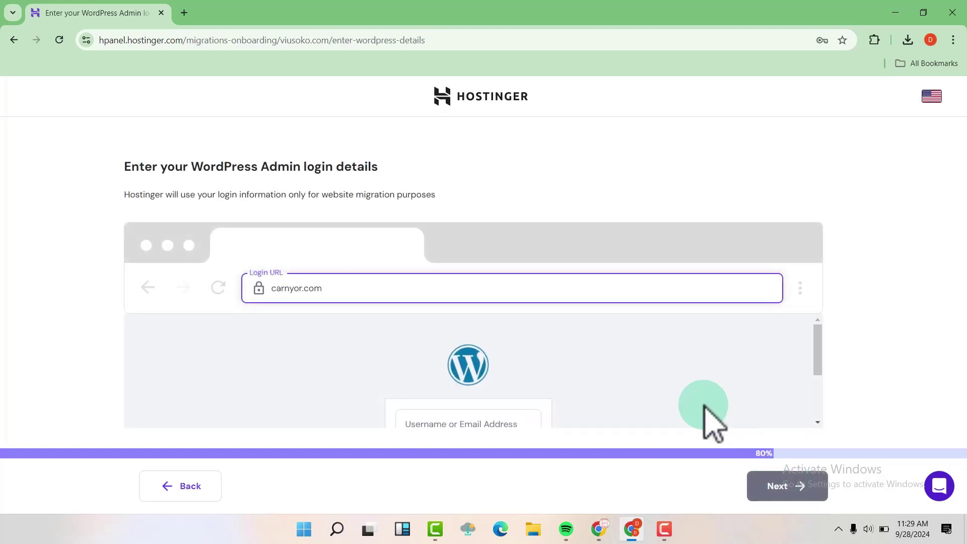
{"action": "scroll", "coordinate": [513, 347], "scroll_direction": "down", "scroll_amount": 2}
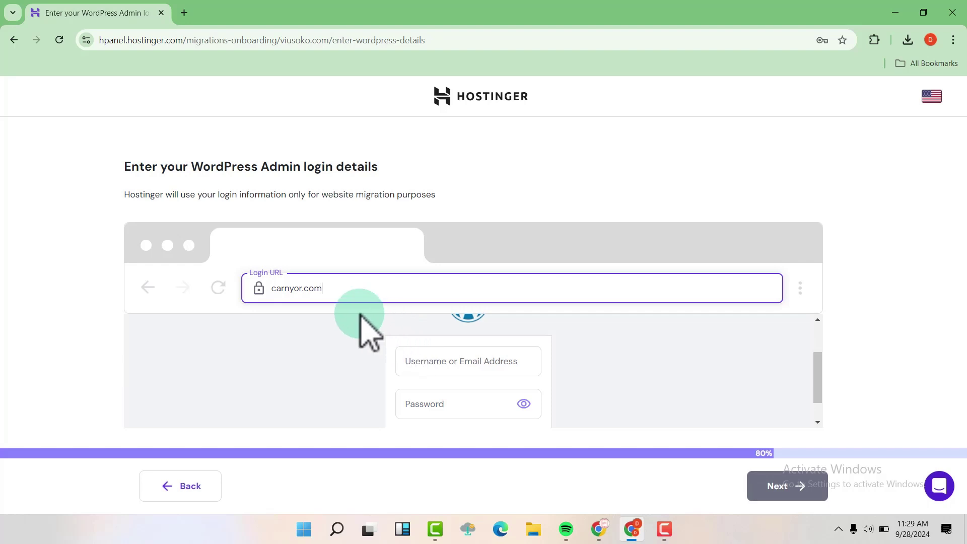
{"action": "left_click", "coordinate": [448, 359]}
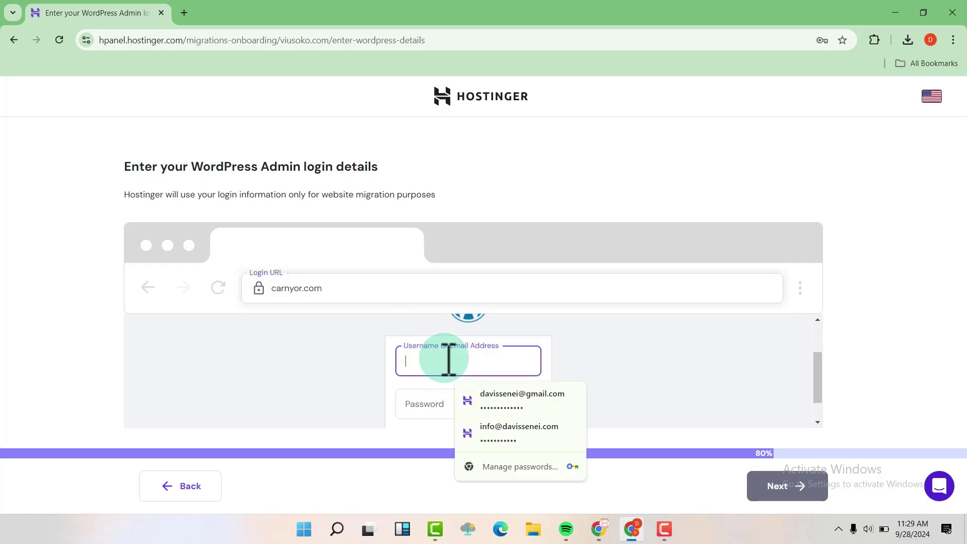
{"action": "left_click", "coordinate": [424, 407]}
{"action": "left_click", "coordinate": [423, 353]}
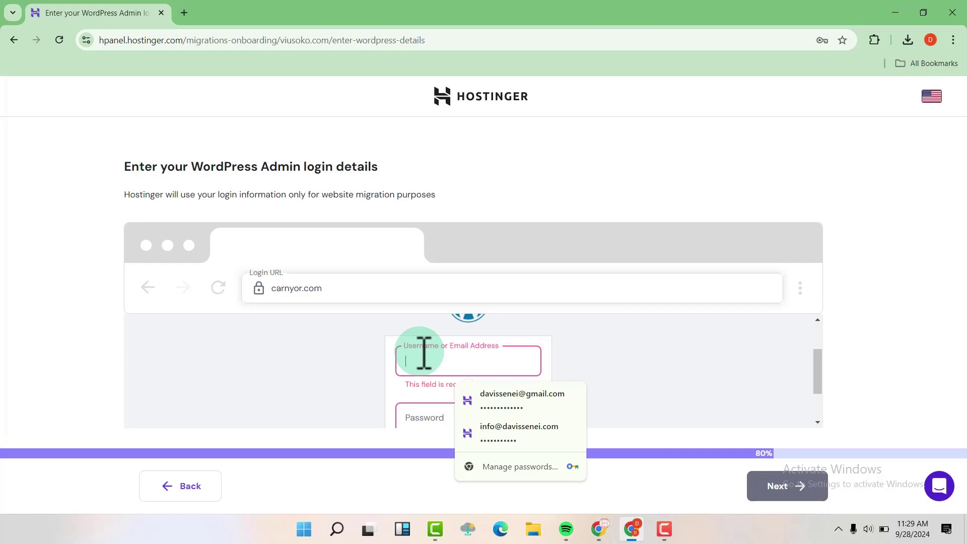
{"action": "key", "text": "Down"}
{"action": "key", "text": "Return"}
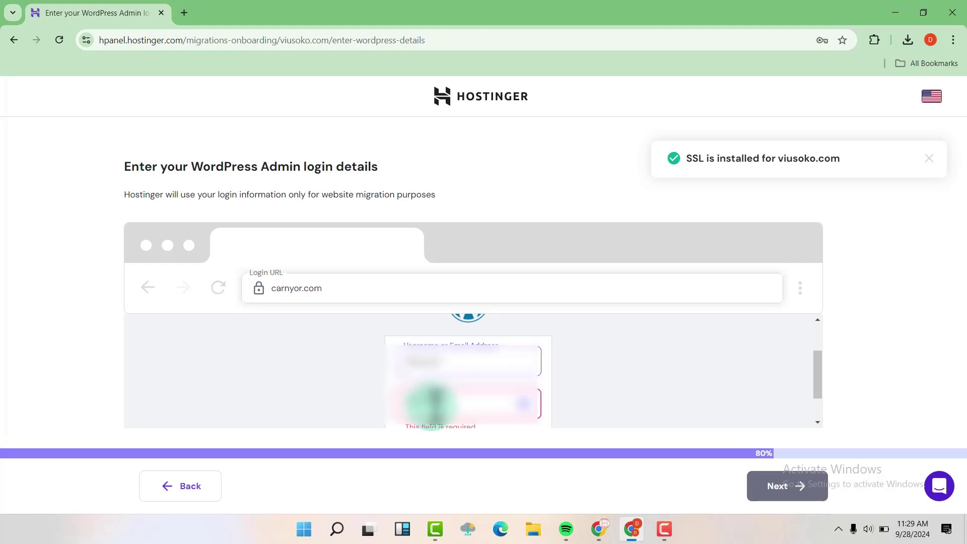
{"action": "left_click", "coordinate": [434, 405]}
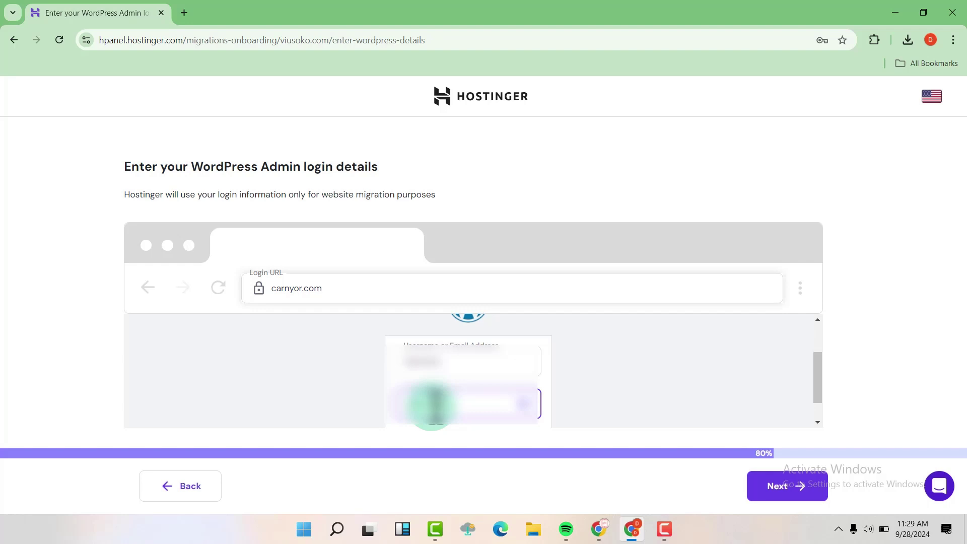
{"action": "left_click", "coordinate": [785, 486]}
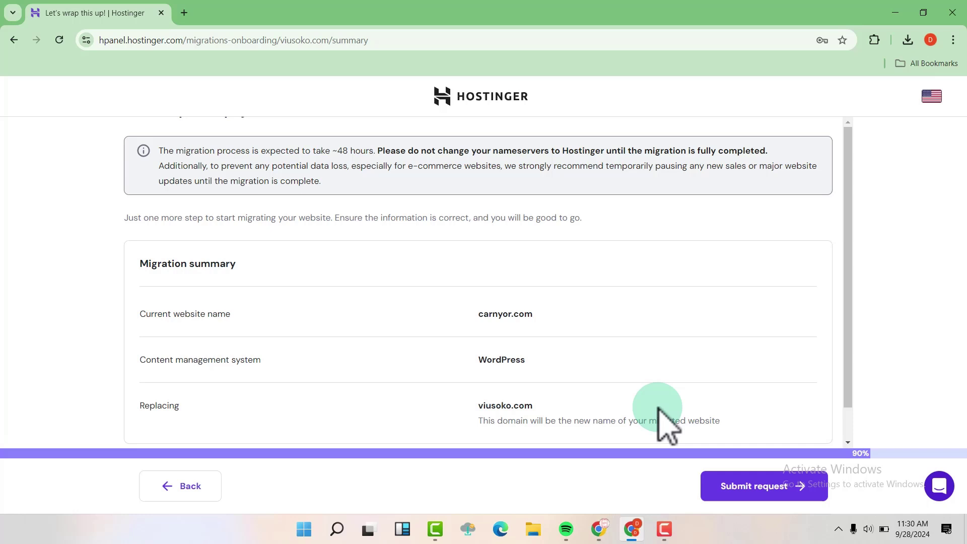
{"action": "scroll", "coordinate": [557, 352], "scroll_direction": "down", "scroll_amount": 1}
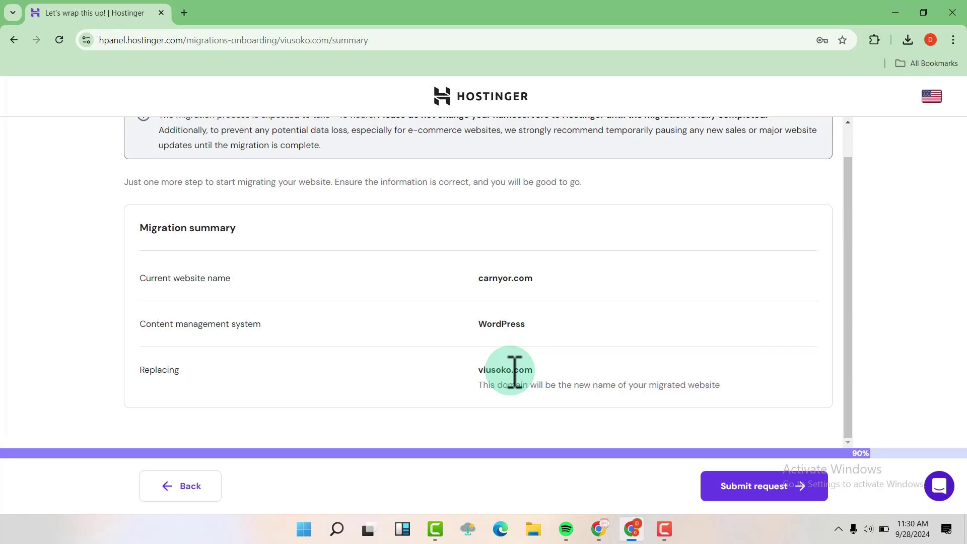
{"action": "scroll", "coordinate": [514, 372], "scroll_direction": "up", "scroll_amount": 1}
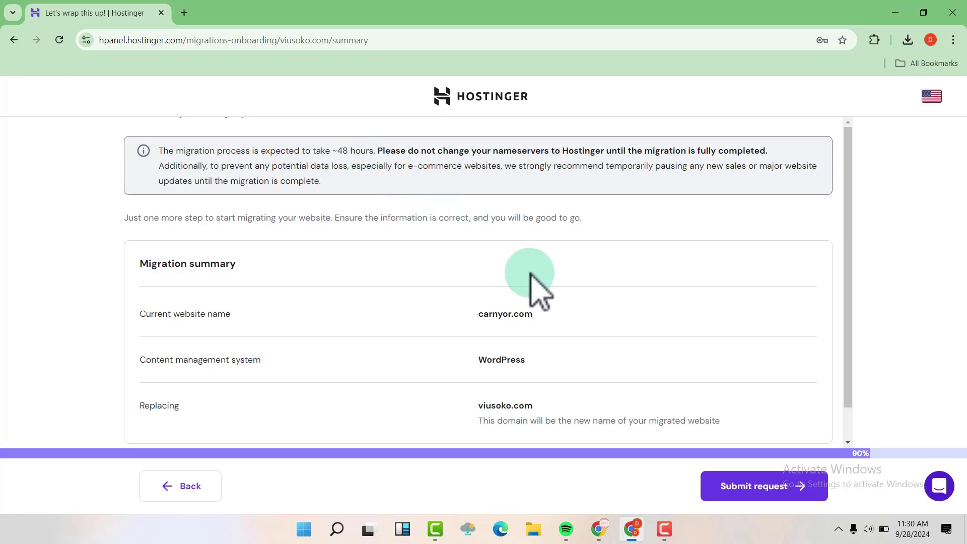
{"action": "scroll", "coordinate": [538, 290], "scroll_direction": "down", "scroll_amount": 1}
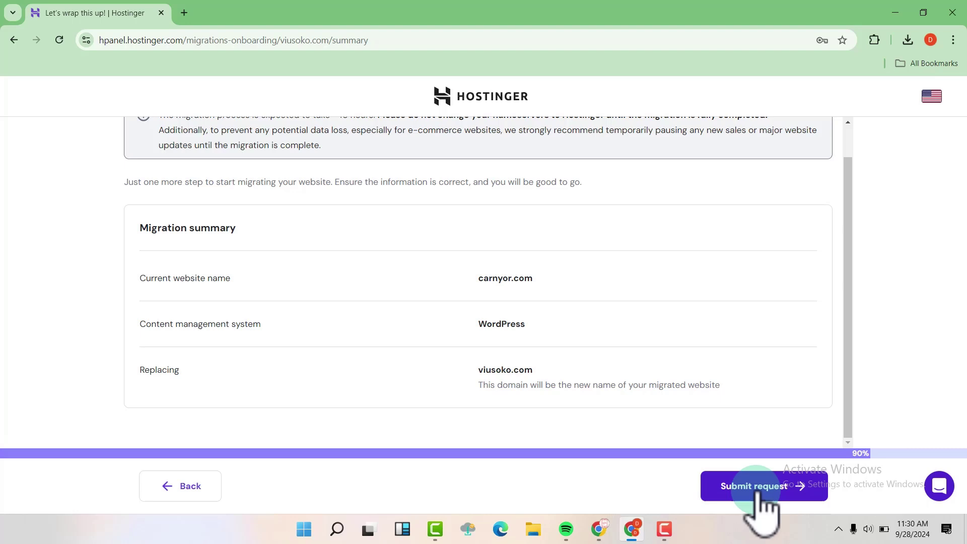
Submit the carnyor.com to viusoko.com migration request from the summary.
{"action": "left_click", "coordinate": [763, 486]}
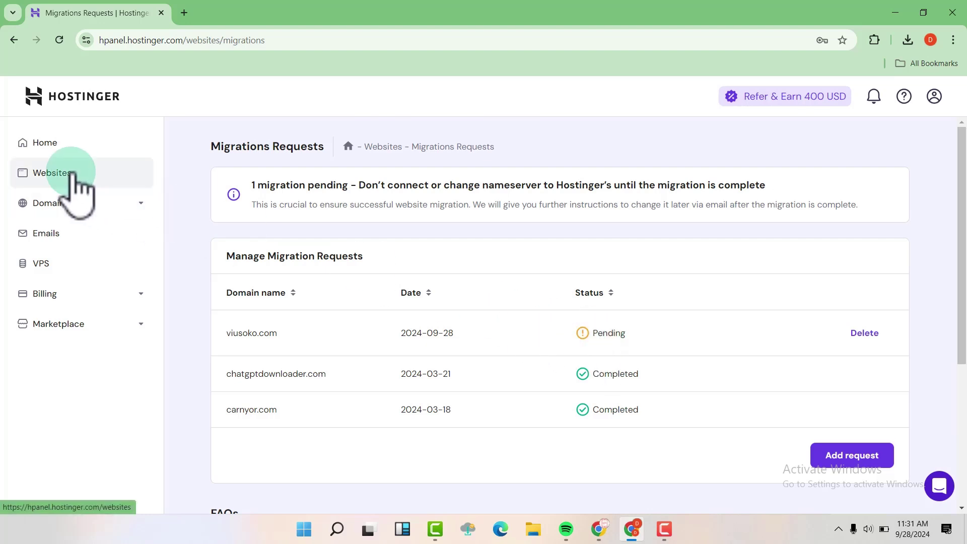
Open hPanel's Websites list showing viusoko.com under Business Web Hosting.
{"action": "left_click", "coordinate": [52, 173]}
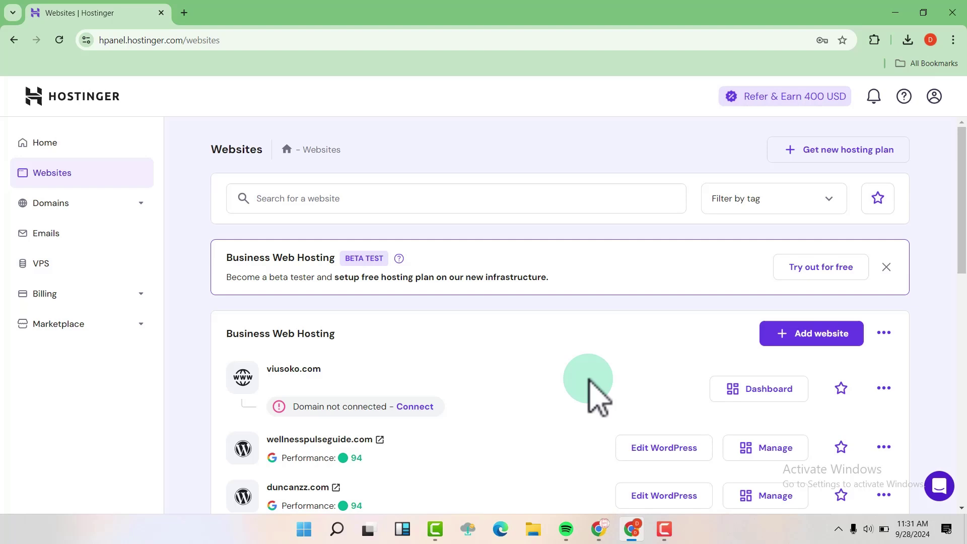
{"action": "scroll", "coordinate": [778, 392], "scroll_direction": "down", "scroll_amount": 1}
{"action": "scroll", "coordinate": [782, 400], "scroll_direction": "down", "scroll_amount": 1}
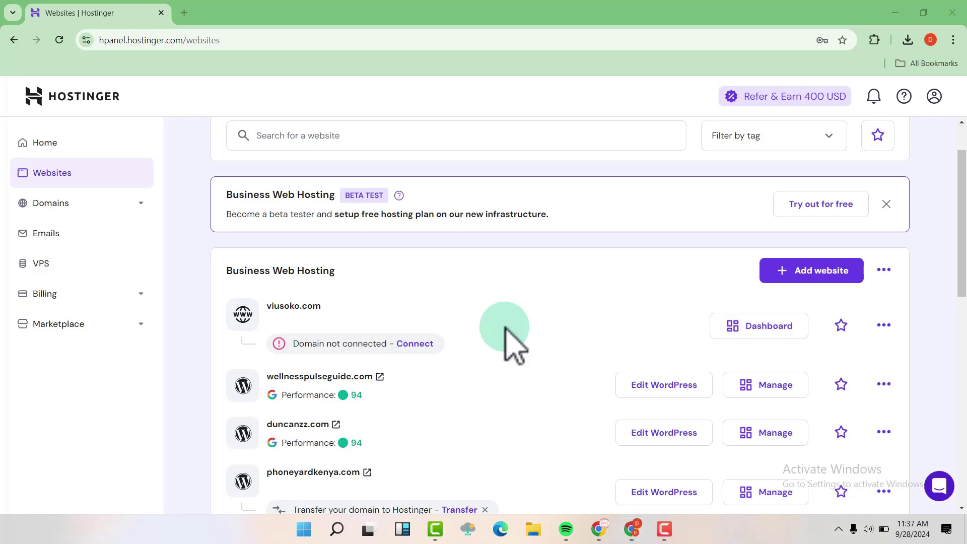
Reload the websites list and open viusoko.com's WordPress admin in a new tab.
{"action": "left_click", "coordinate": [59, 40]}
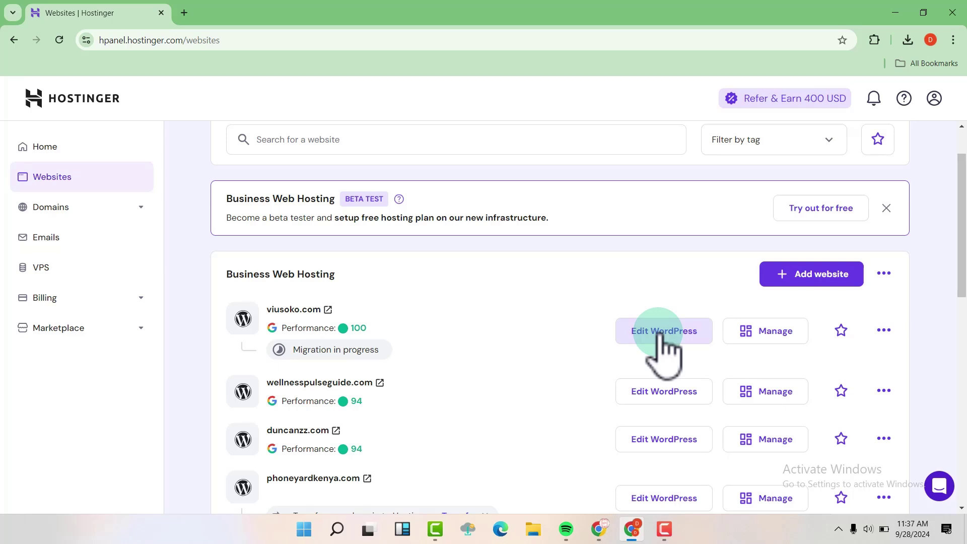
{"action": "left_click", "coordinate": [664, 331]}
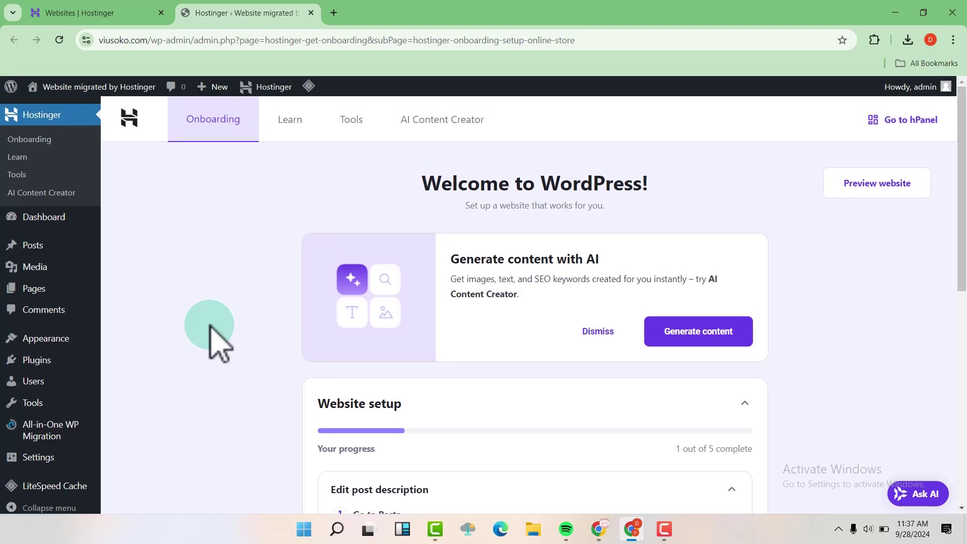
{"action": "scroll", "coordinate": [209, 287], "scroll_direction": "down", "scroll_amount": 4}
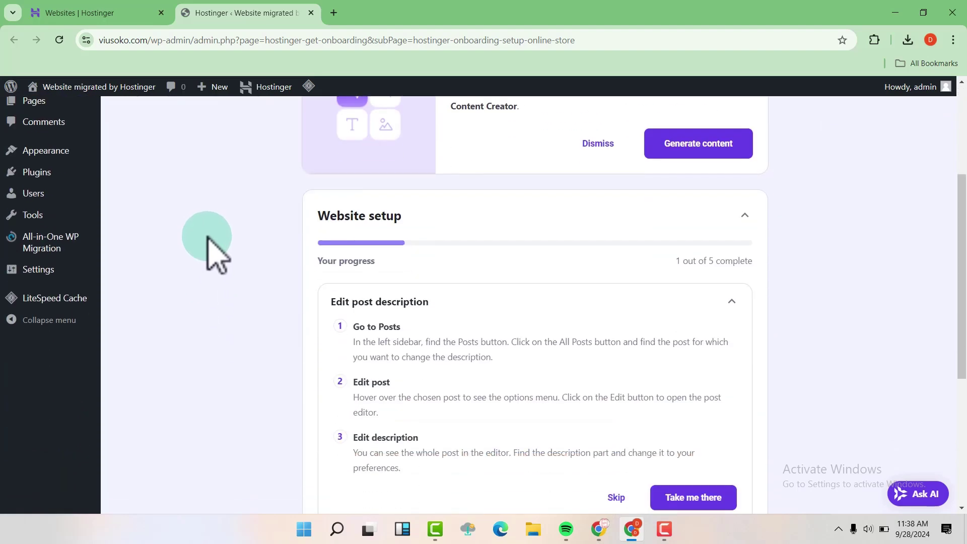
{"action": "scroll", "coordinate": [217, 251], "scroll_direction": "up", "scroll_amount": 5}
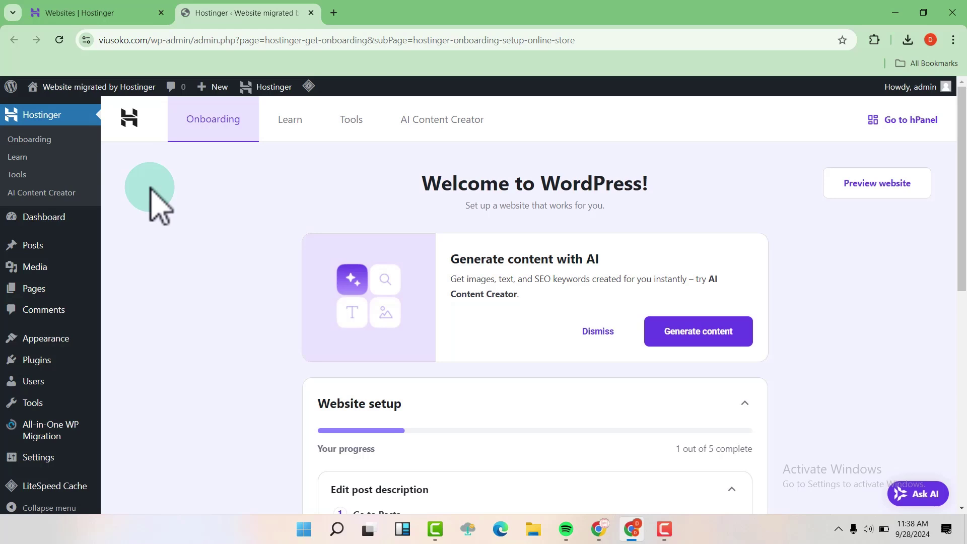